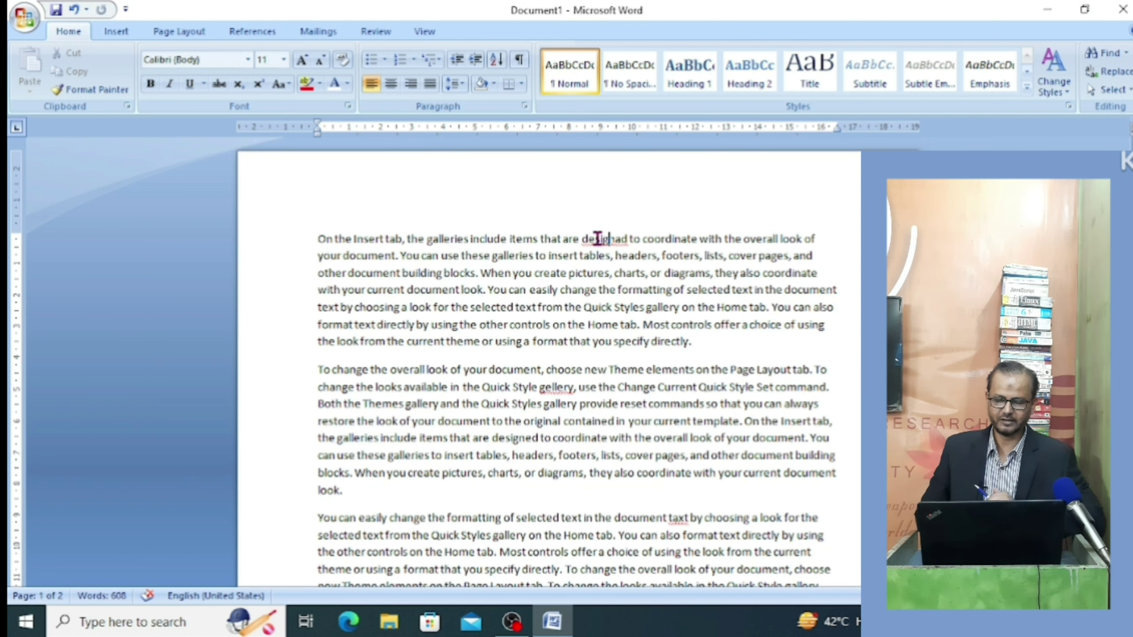
Replace the misspelled word "designad" in the first paragraph with the suggested spelling "designed".
{"action": "right_click", "coordinate": [597, 237]}
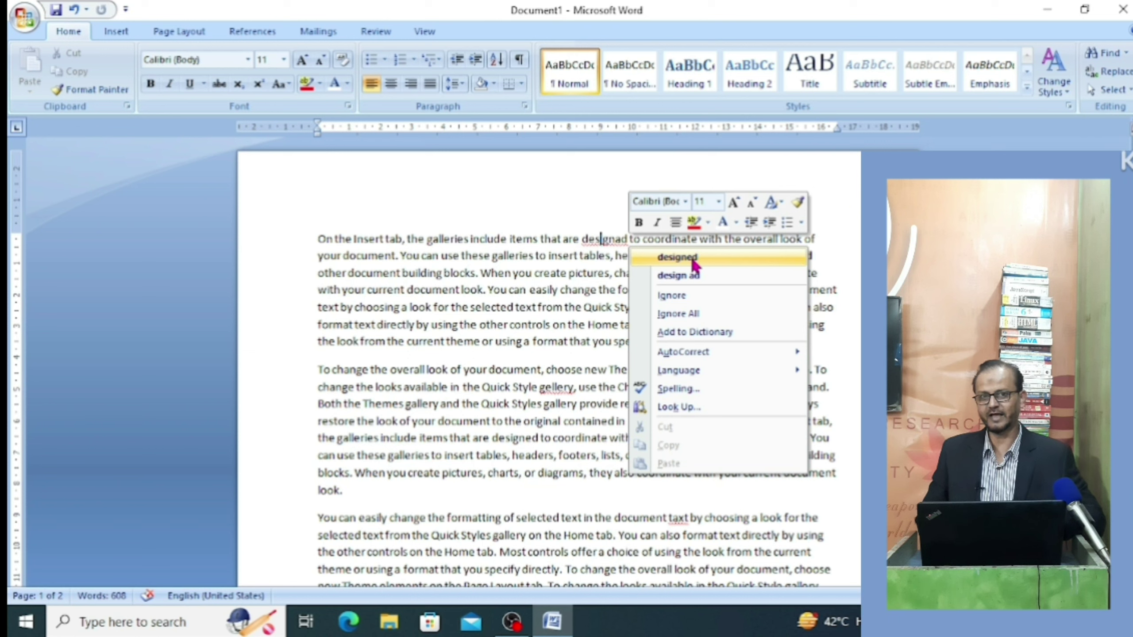
{"action": "left_click", "coordinate": [693, 259]}
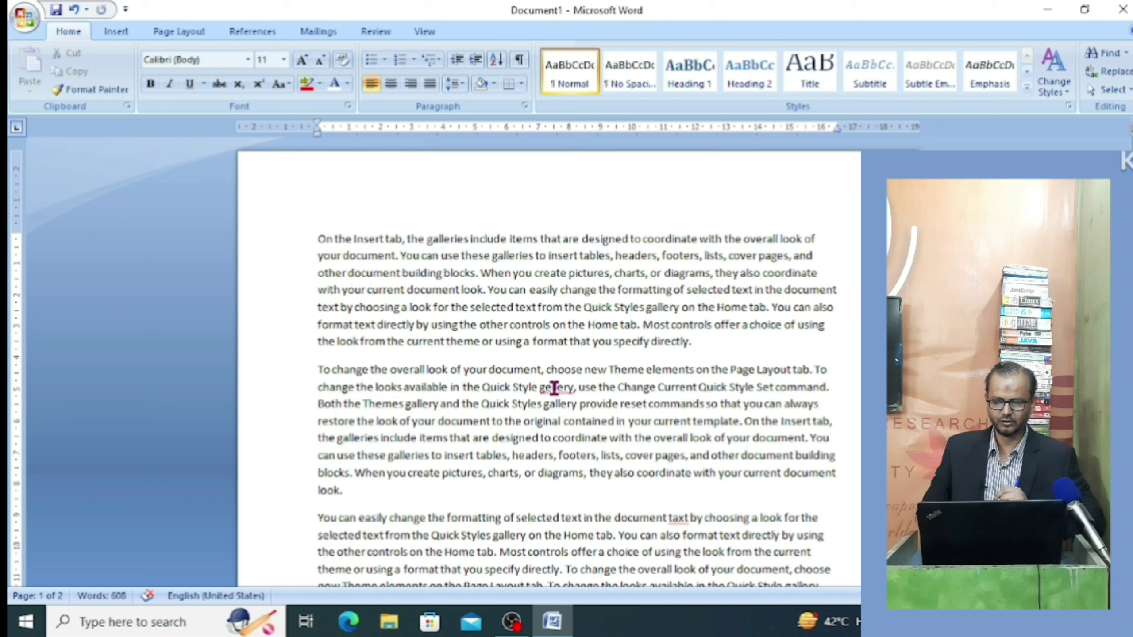
View the spelling suggestions for "gellery" in the second paragraph and dismiss them without applying one.
{"action": "right_click", "coordinate": [546, 398]}
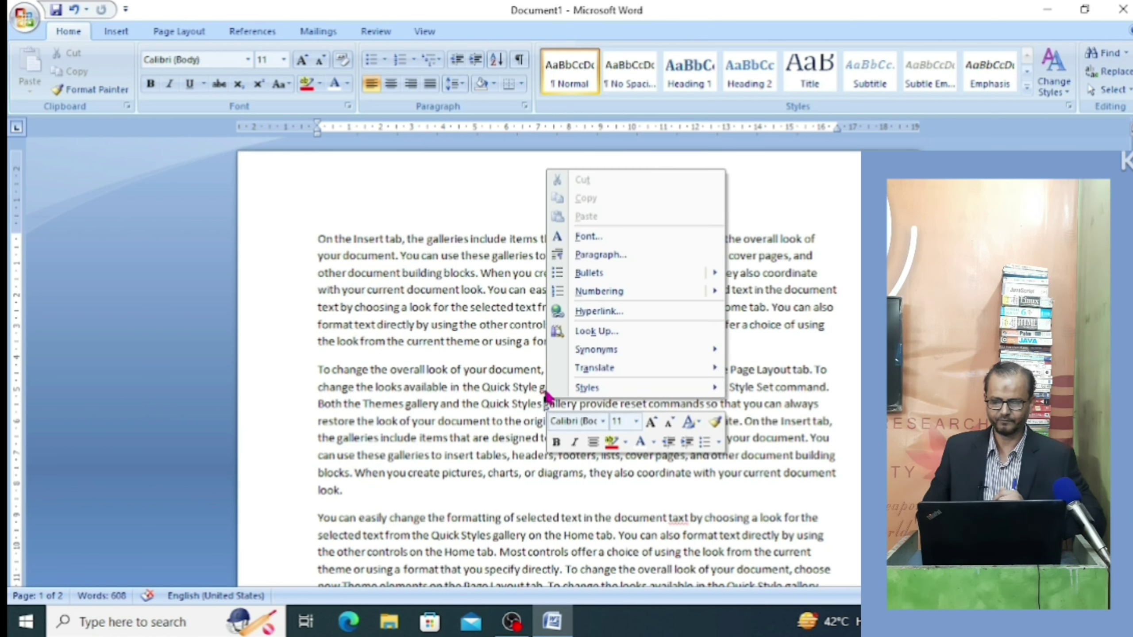
{"action": "left_click", "coordinate": [870, 257]}
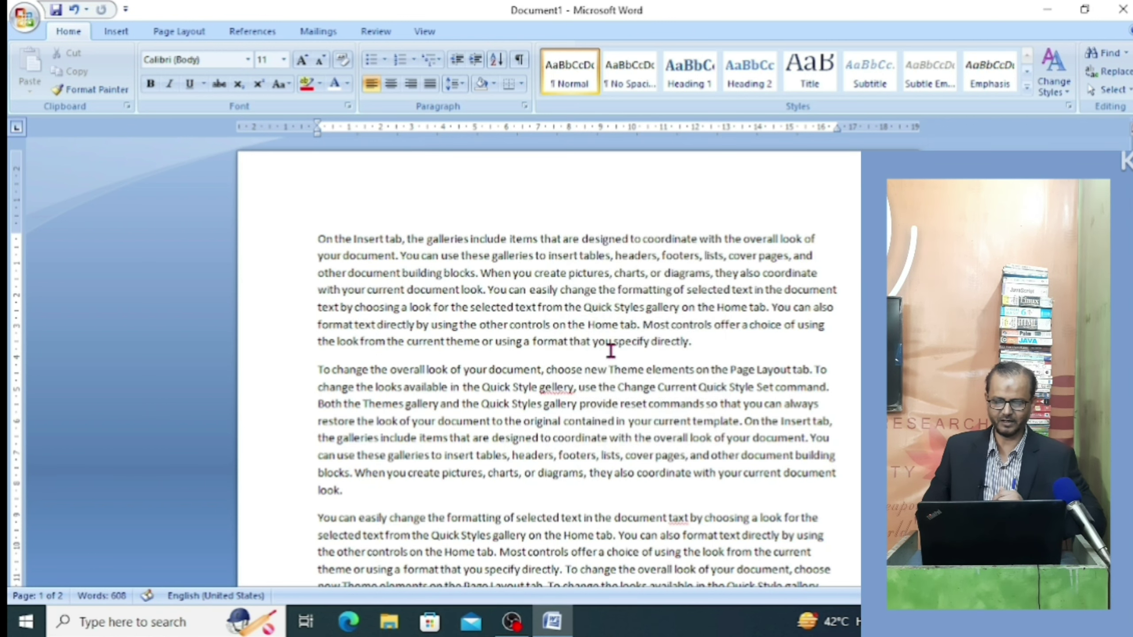
{"action": "right_click", "coordinate": [562, 388]}
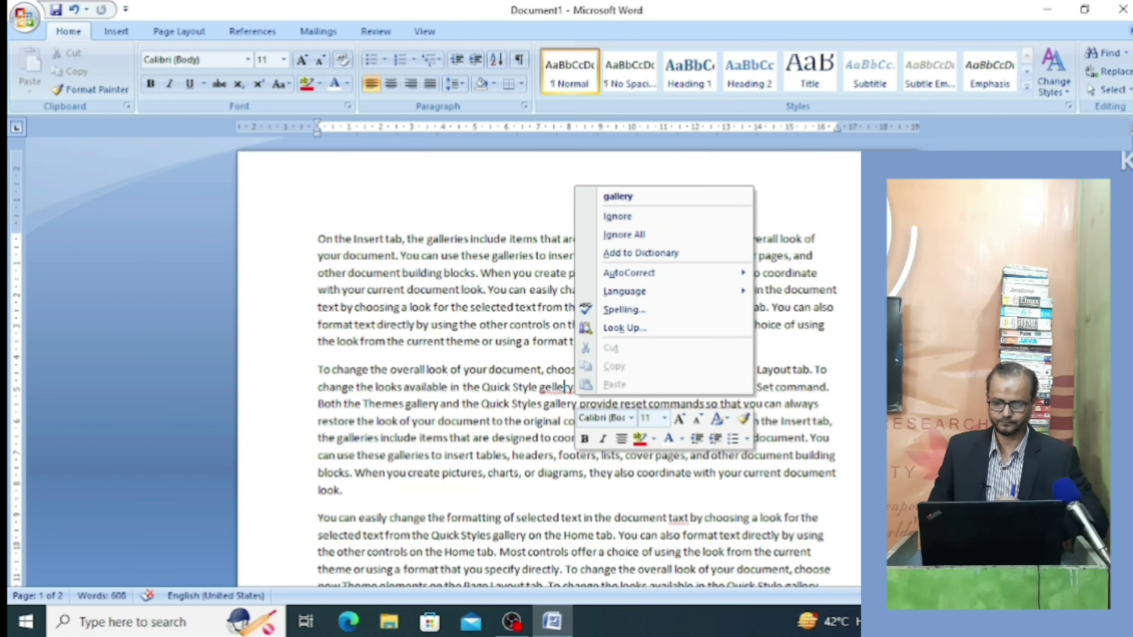
{"action": "key", "text": "Escape"}
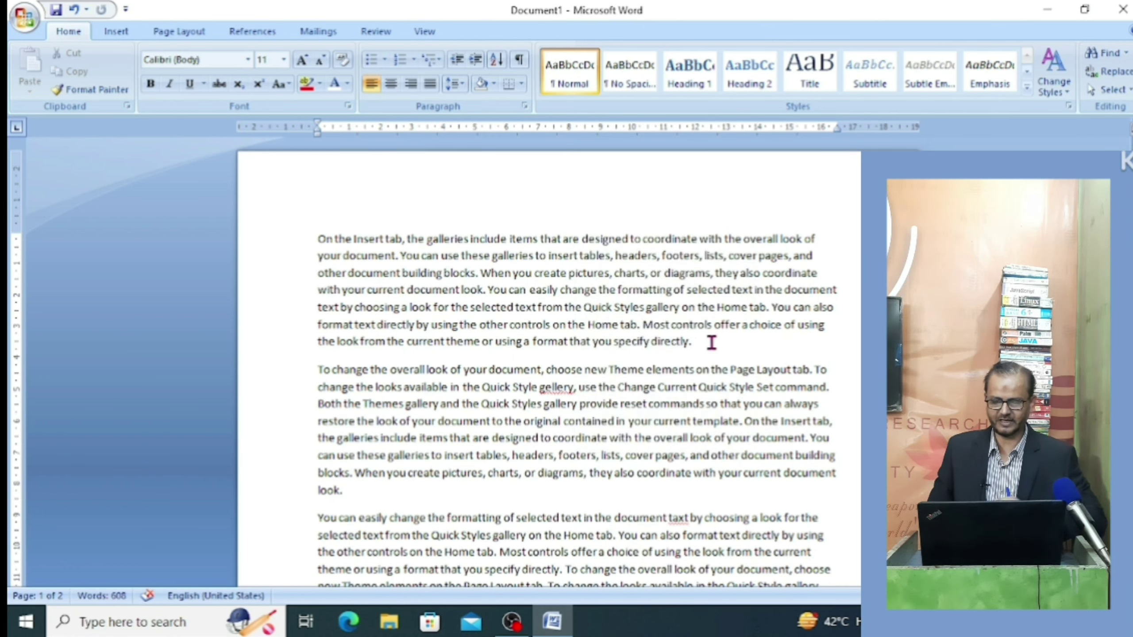
Add two first names after the last sentence of the first paragraph.
{"action": "left_click", "coordinate": [711, 342]}
{"action": "type", "text": "am"}
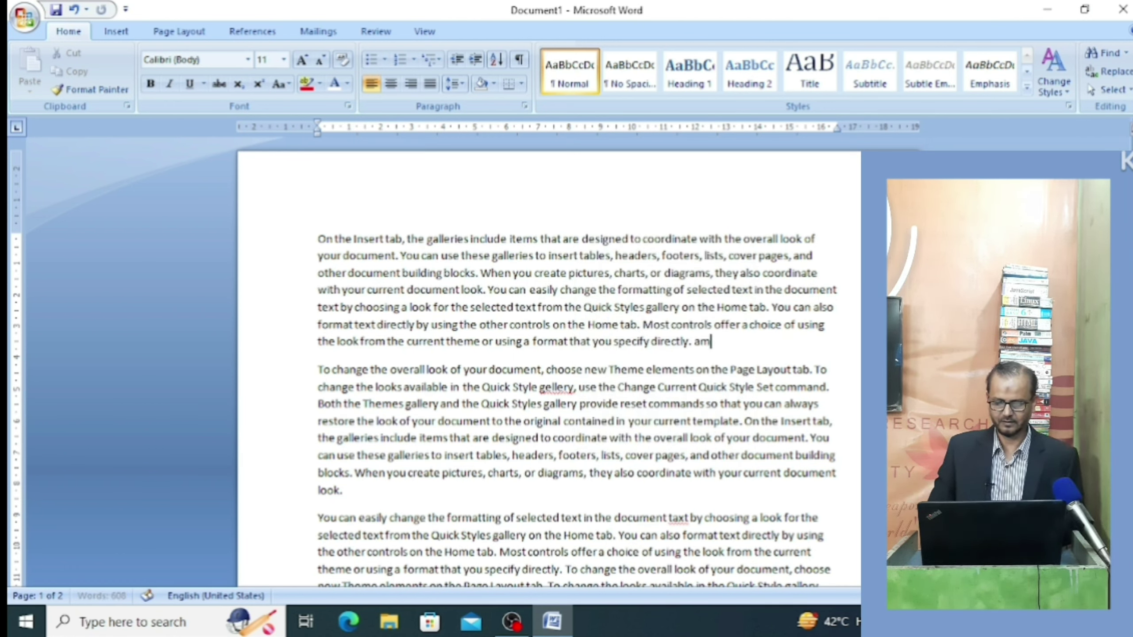
{"action": "type", "text": "ir"}
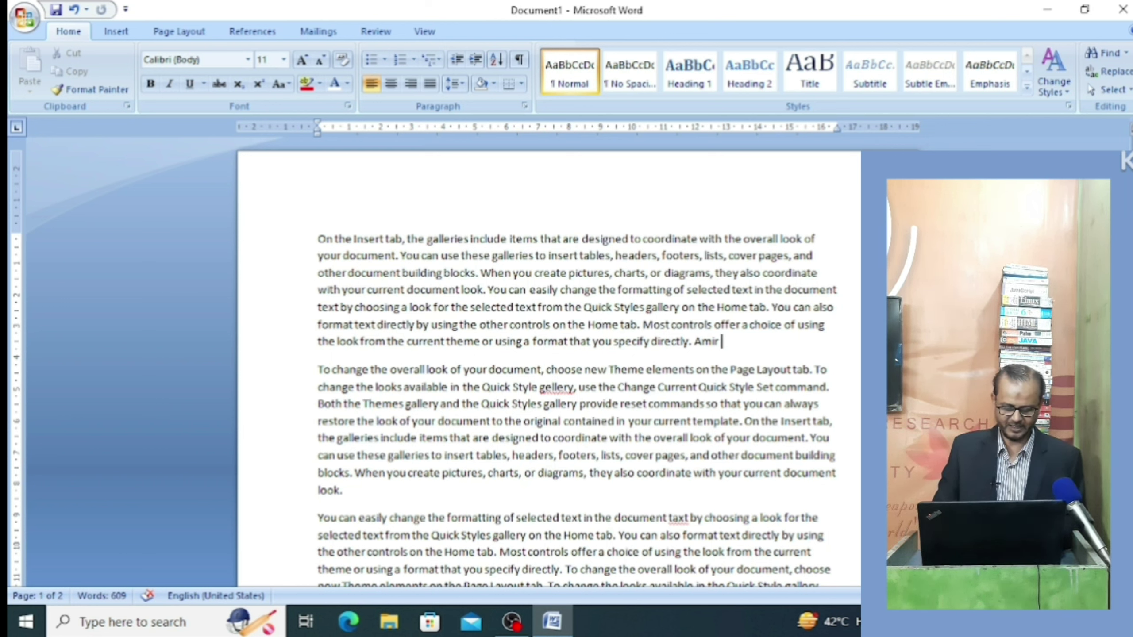
{"action": "type", "text": "ayesha"}
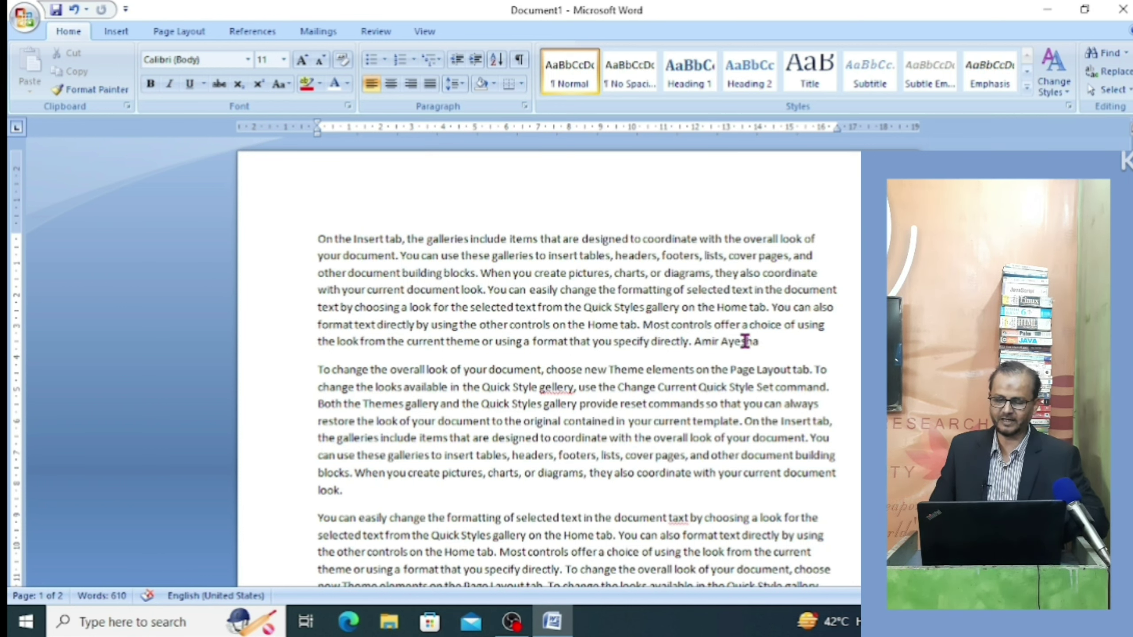
Delete the two added names from the end of the first paragraph.
{"action": "key", "text": "BackSpace"}
{"action": "key", "text": "BackSpace"}
{"action": "key", "text": "BackSpace"}
{"action": "key", "text": "BackSpace"}
{"action": "key", "text": "BackSpace"}
{"action": "key", "text": "BackSpace"}
{"action": "key", "text": "BackSpace"}
{"action": "key", "text": "BackSpace"}
{"action": "key", "text": "BackSpace"}
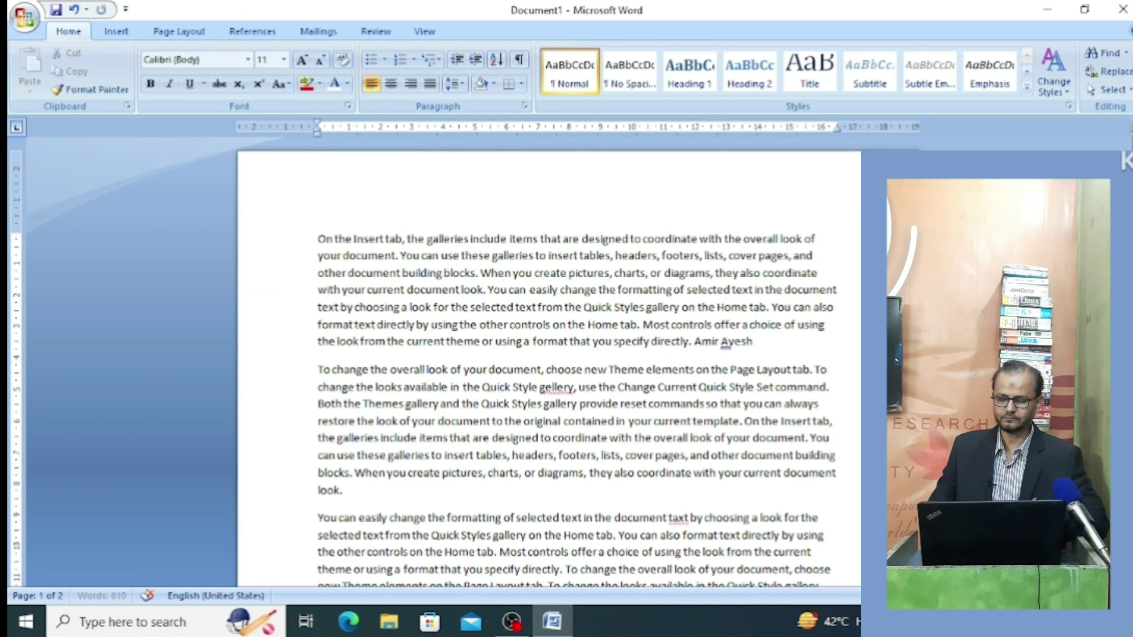
{"action": "key", "text": "BackSpace"}
{"action": "key", "text": "BackSpace"}
{"action": "key", "text": "BackSpace"}
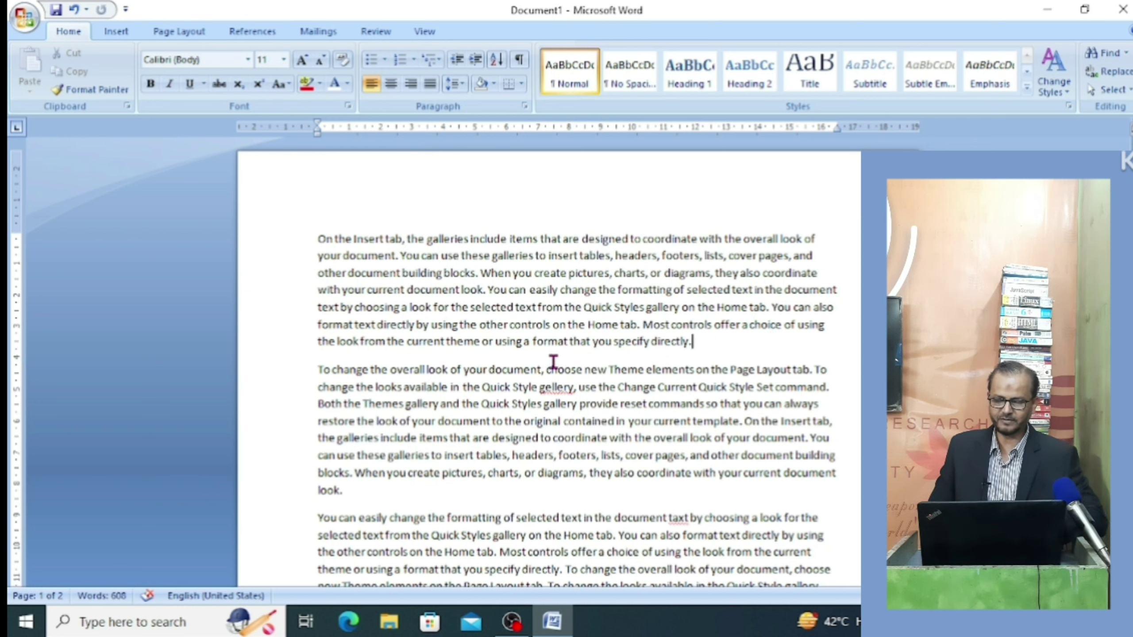
Open the full Spelling check for "gellery" in the second paragraph and cancel it without changing the word.
{"action": "right_click", "coordinate": [555, 388]}
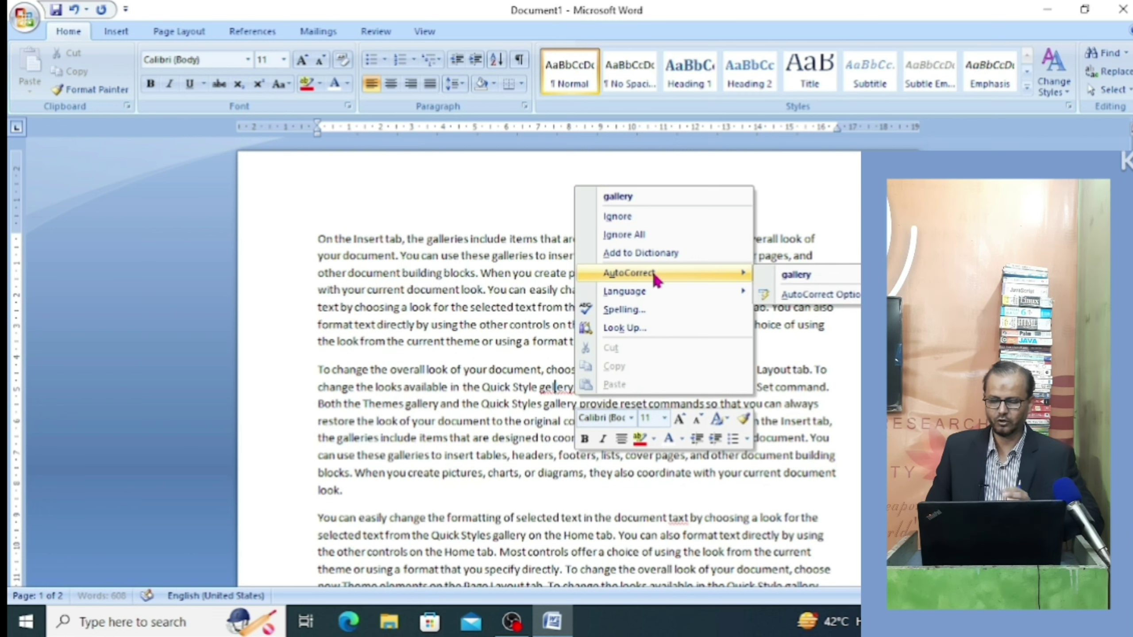
{"action": "mouse_move", "coordinate": [646, 301]}
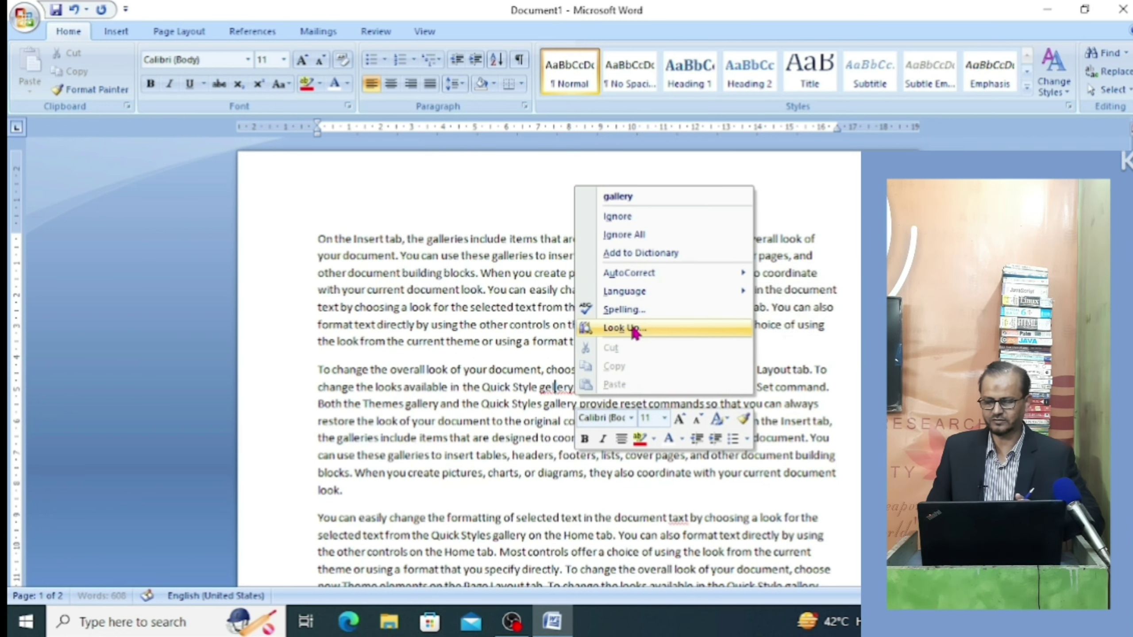
{"action": "left_click", "coordinate": [638, 315]}
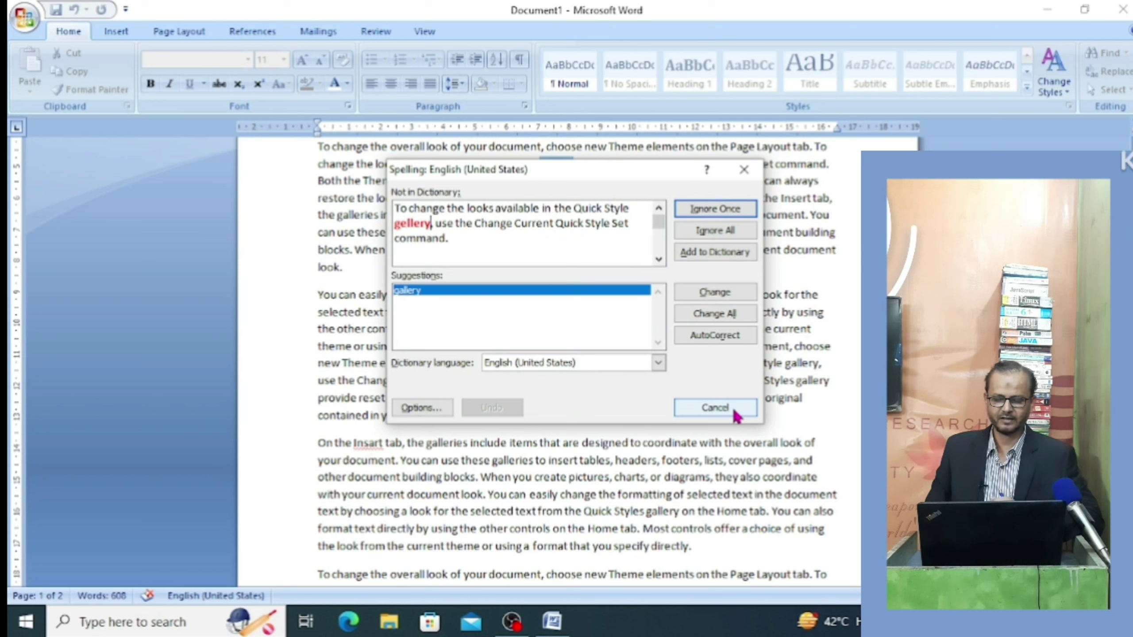
{"action": "left_click", "coordinate": [715, 408]}
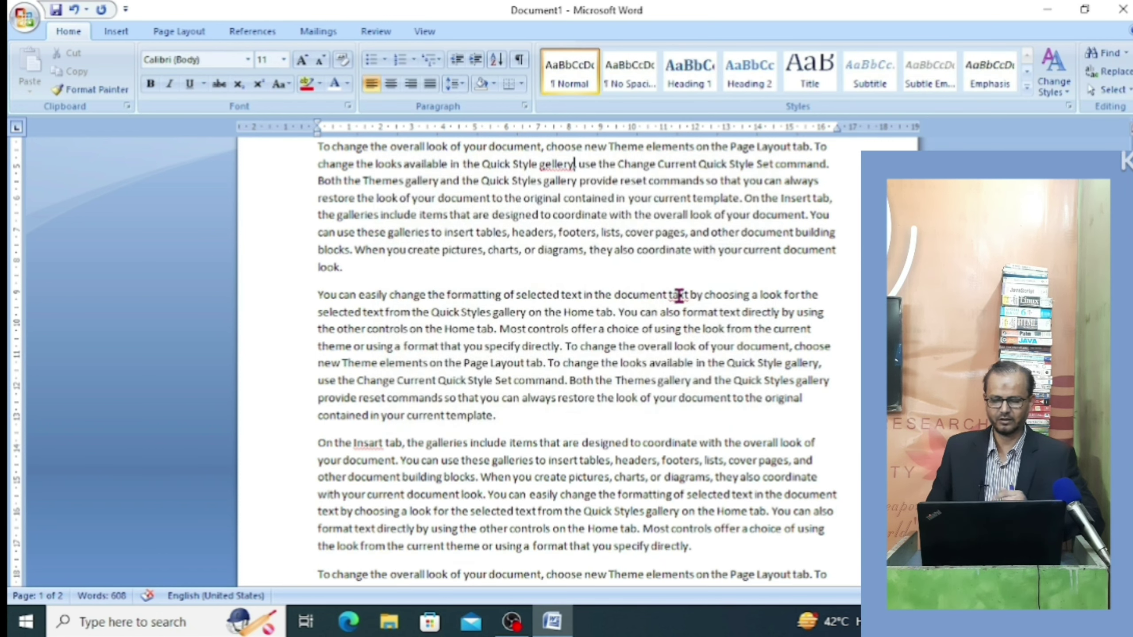
Correct the misspellings "gellery", "taxt" and "Insart" with the suggested words "gallery", "text" and "Insert".
{"action": "right_click", "coordinate": [557, 164]}
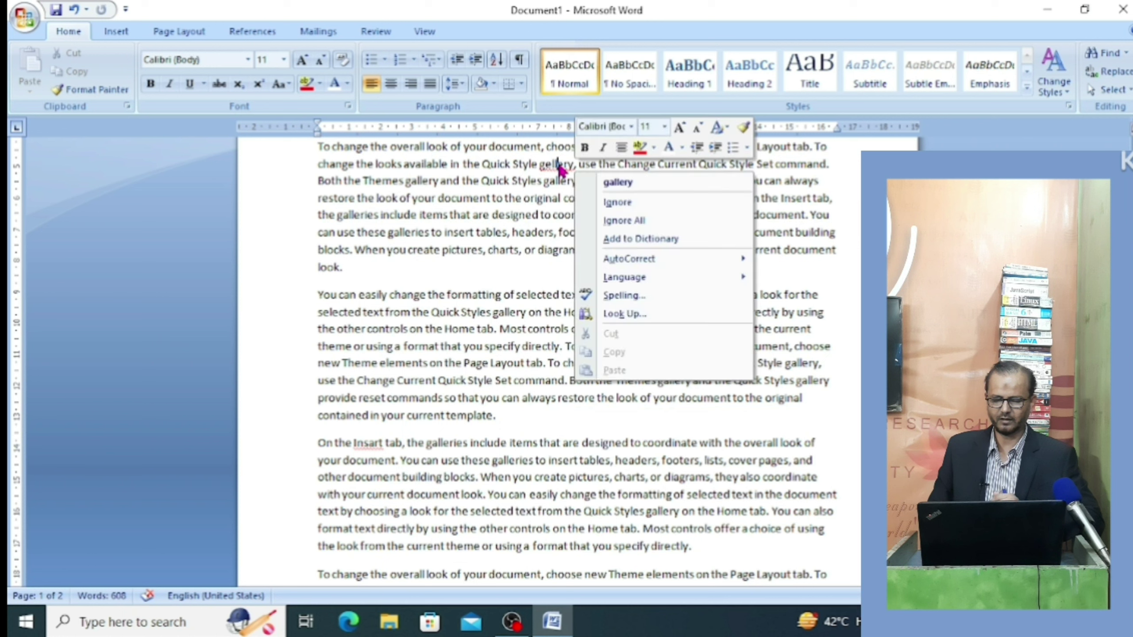
{"action": "left_click", "coordinate": [588, 179]}
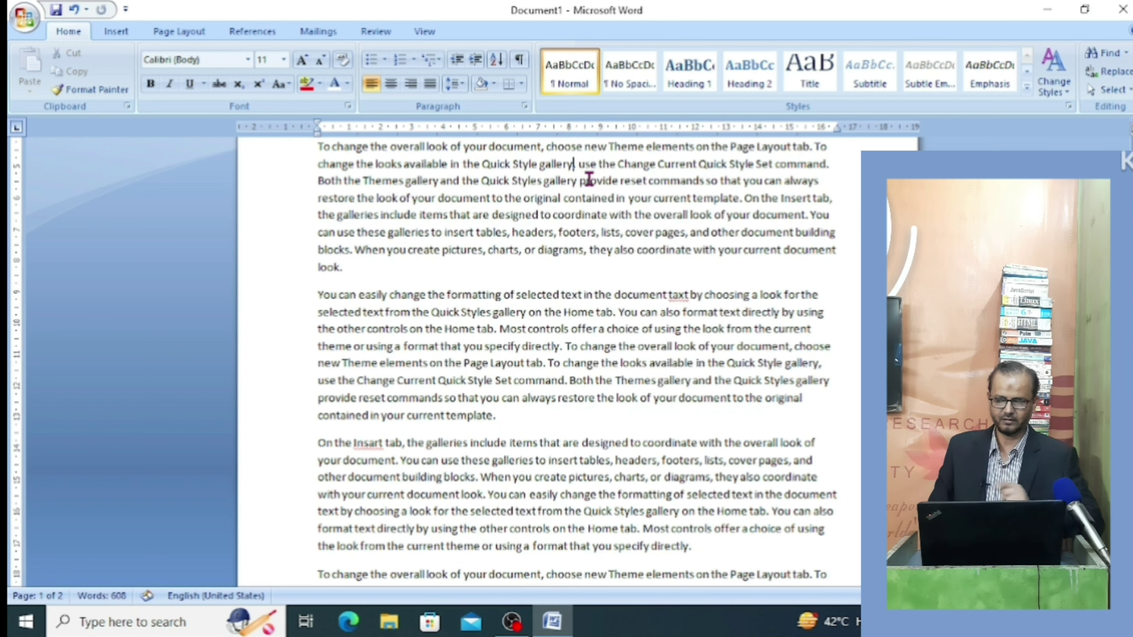
{"action": "right_click", "coordinate": [674, 295]}
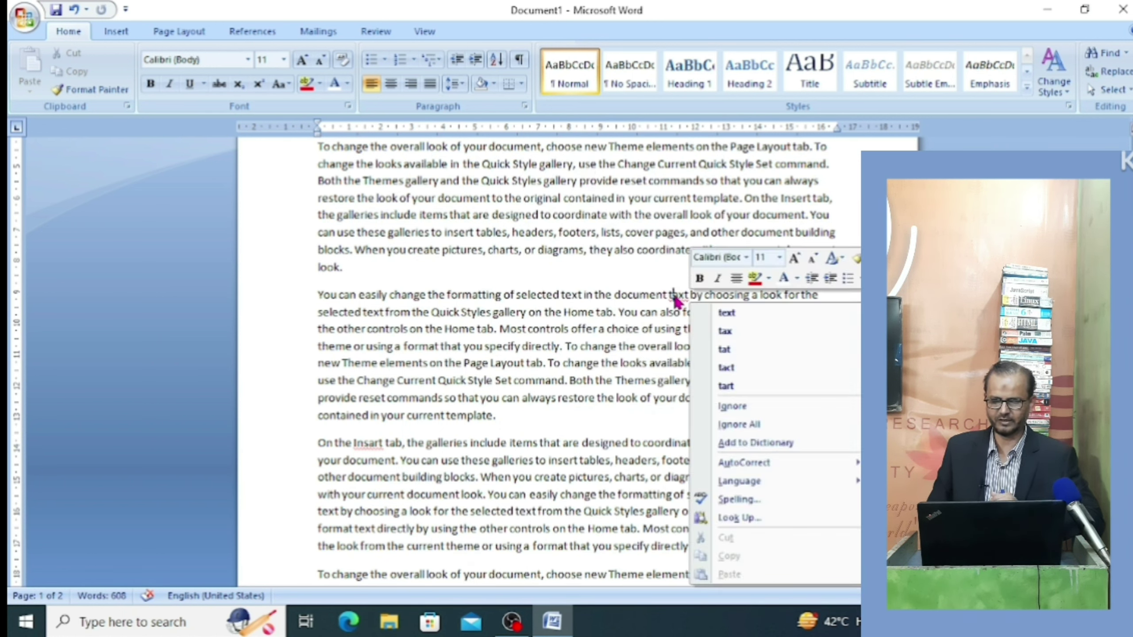
{"action": "left_click", "coordinate": [719, 309]}
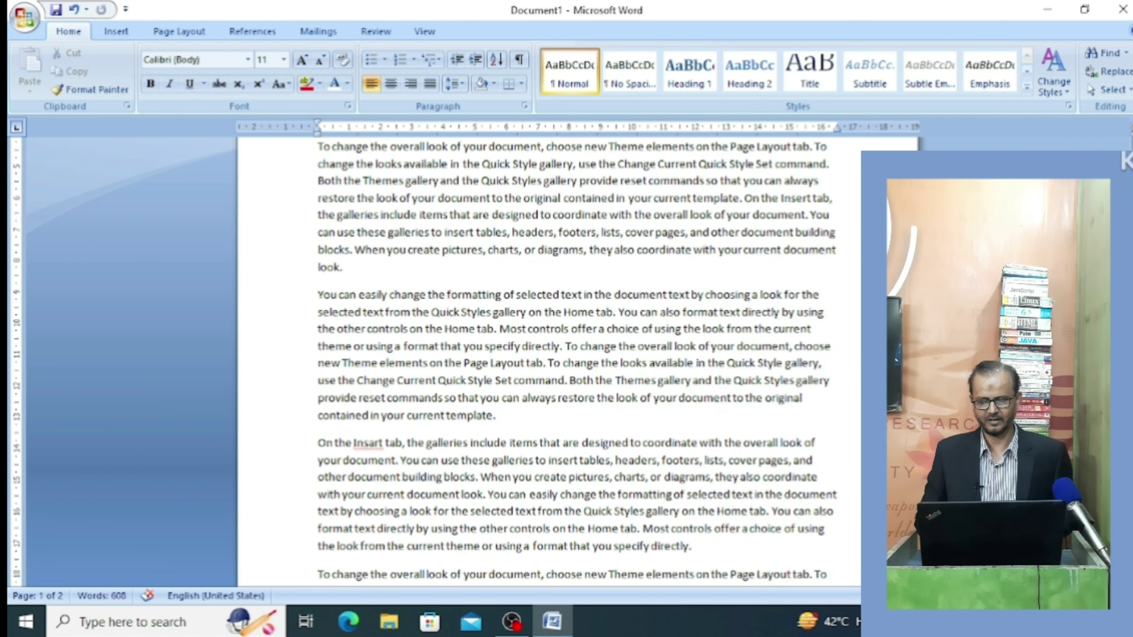
{"action": "right_click", "coordinate": [371, 442]}
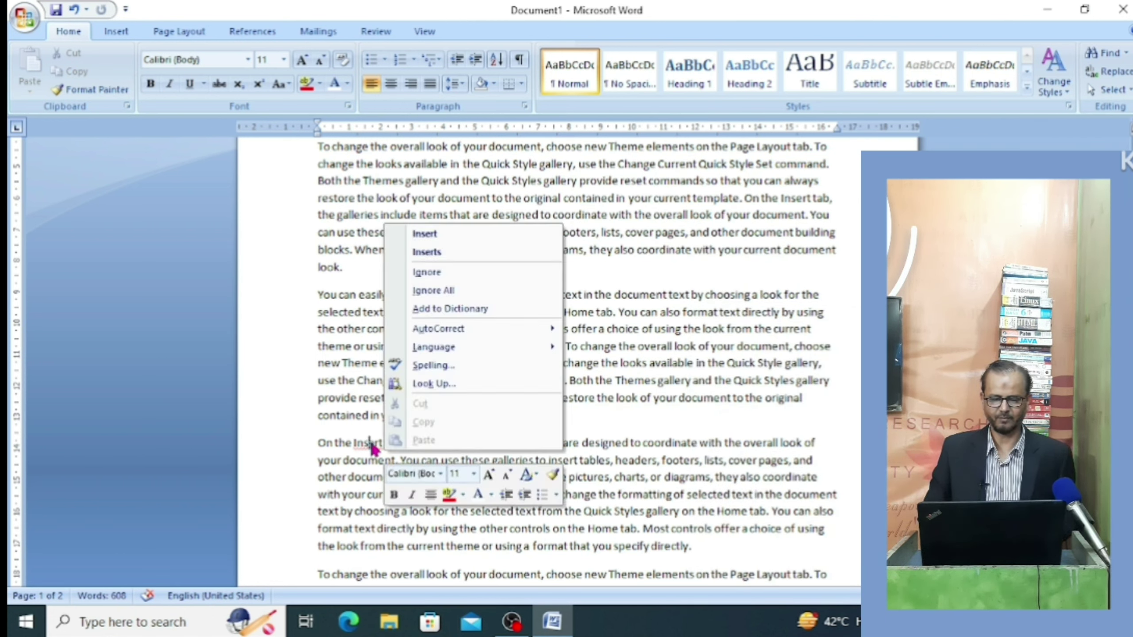
{"action": "left_click", "coordinate": [428, 233]}
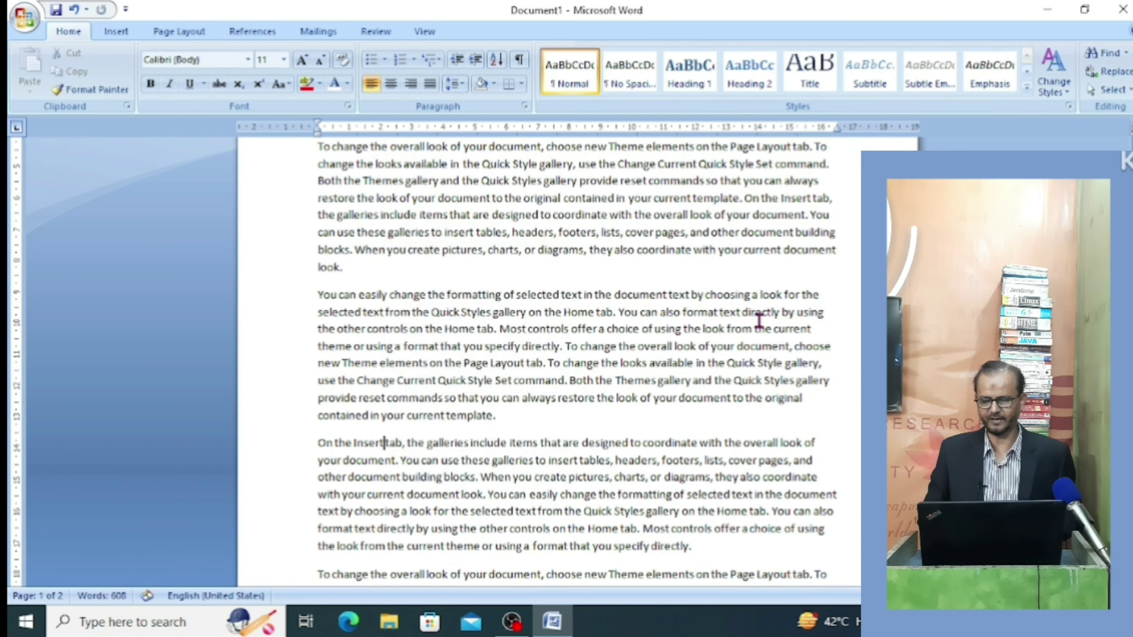
Open the Proofing settings in Word Options.
{"action": "scroll", "coordinate": [549, 357], "scroll_direction": "down", "scroll_amount": 5}
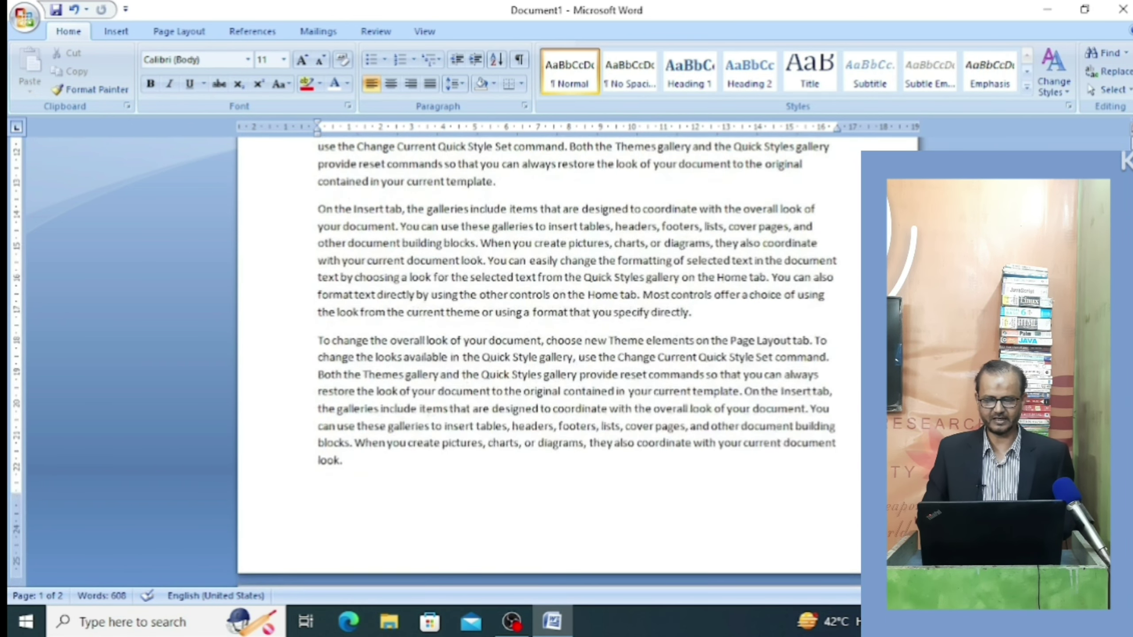
{"action": "scroll", "coordinate": [549, 357], "scroll_direction": "down", "scroll_amount": 10}
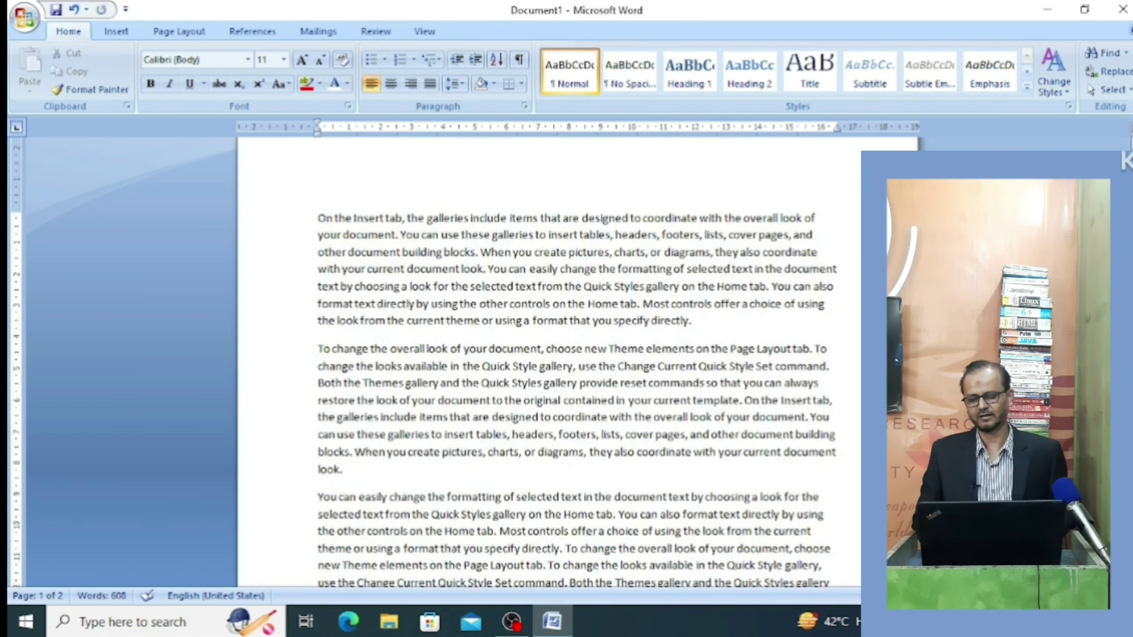
{"action": "scroll", "coordinate": [548, 357], "scroll_direction": "up", "scroll_amount": 1}
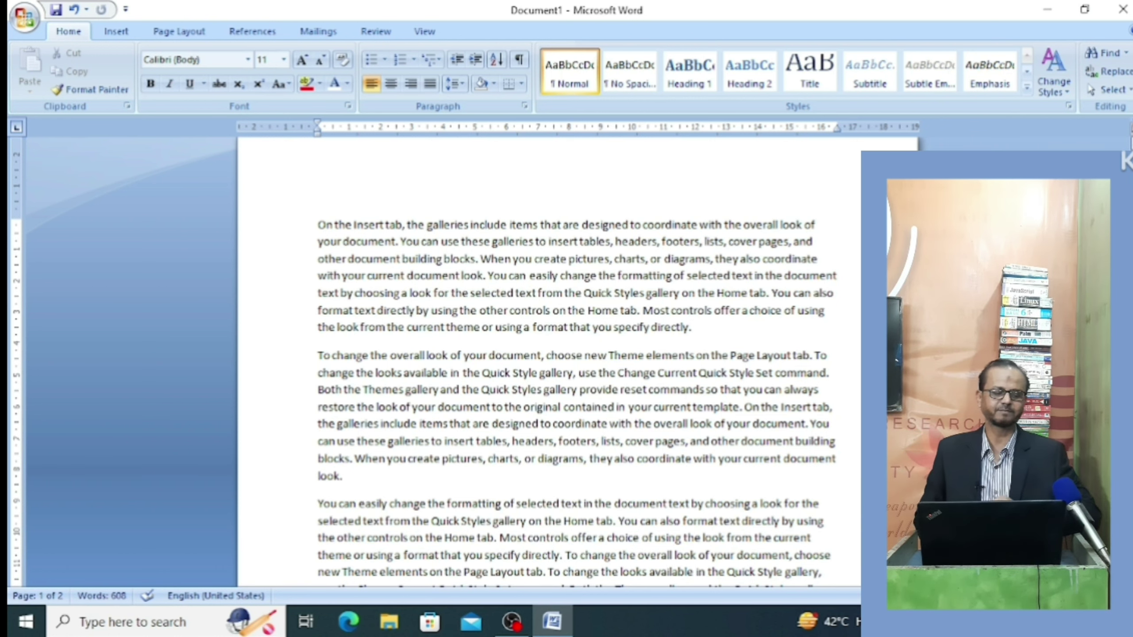
{"action": "left_click", "coordinate": [21, 16]}
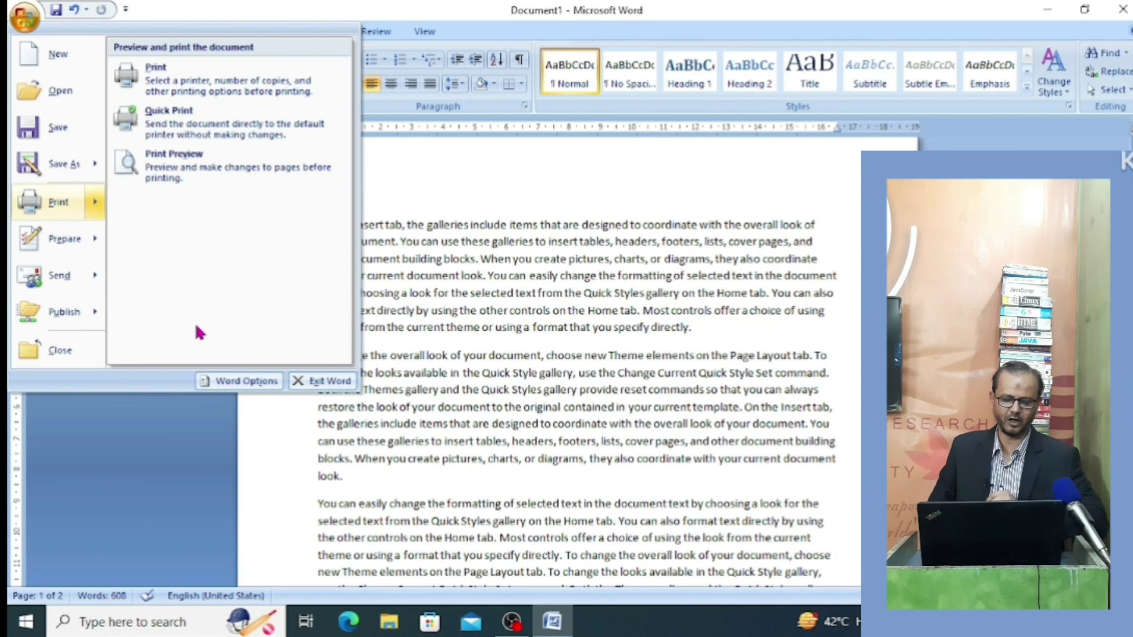
{"action": "left_click", "coordinate": [232, 381]}
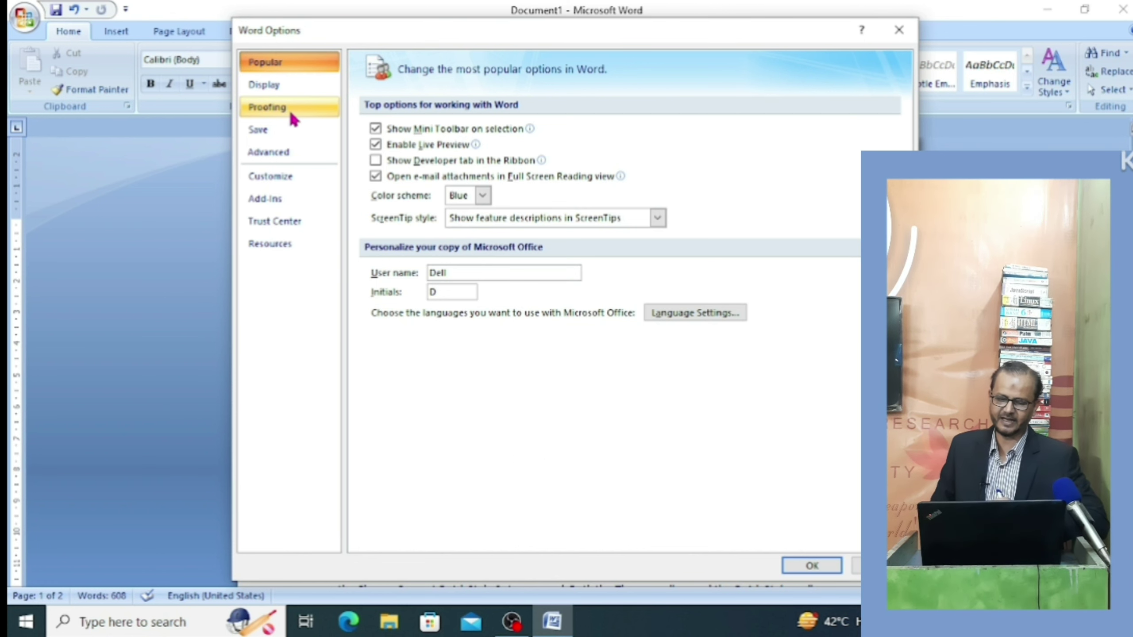
{"action": "left_click", "coordinate": [294, 117]}
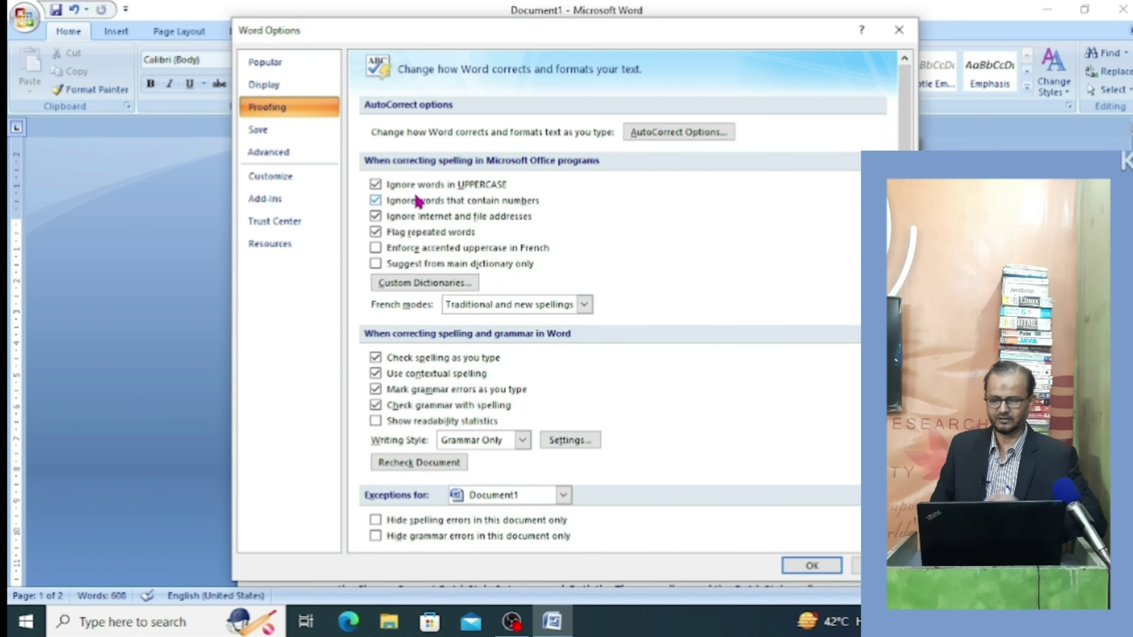